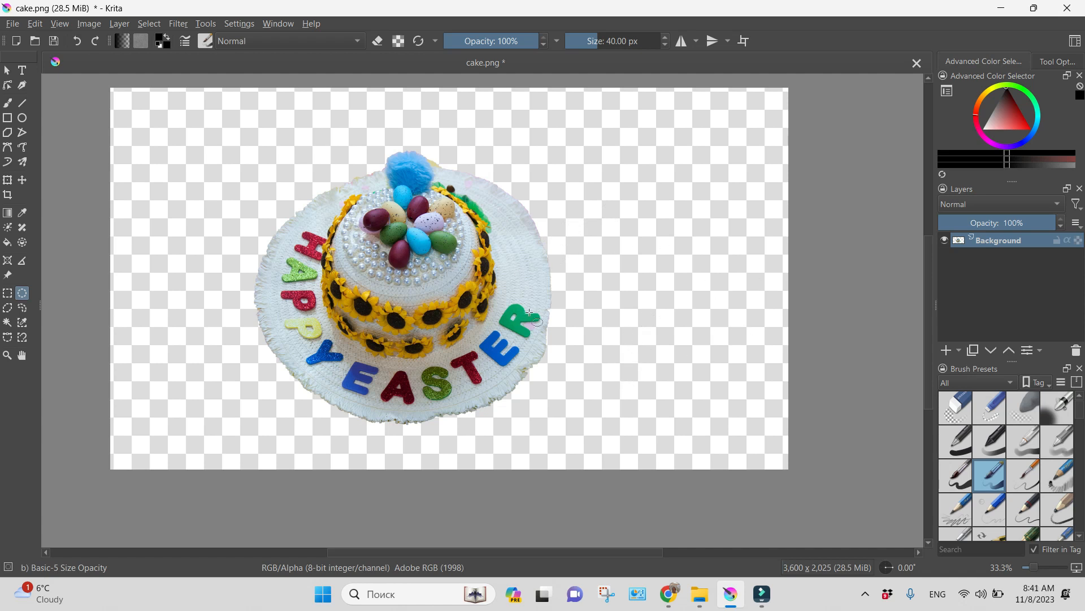
Zoom the cake photo to 100% and pan to the EASTER letters at its centre
scroll(587, 342, up, 3)
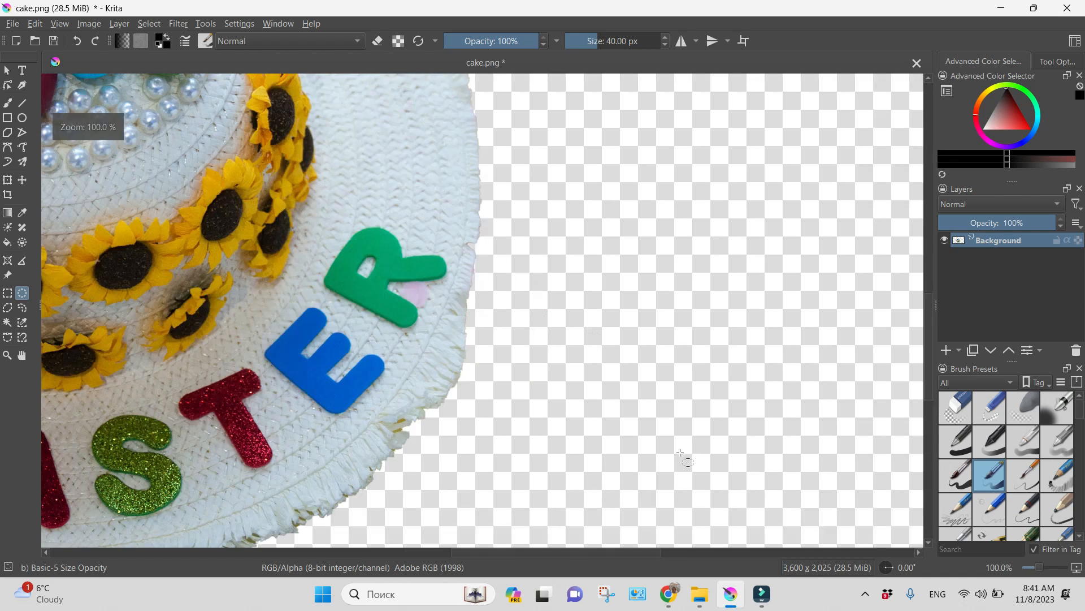
drag(676, 553, 521, 577)
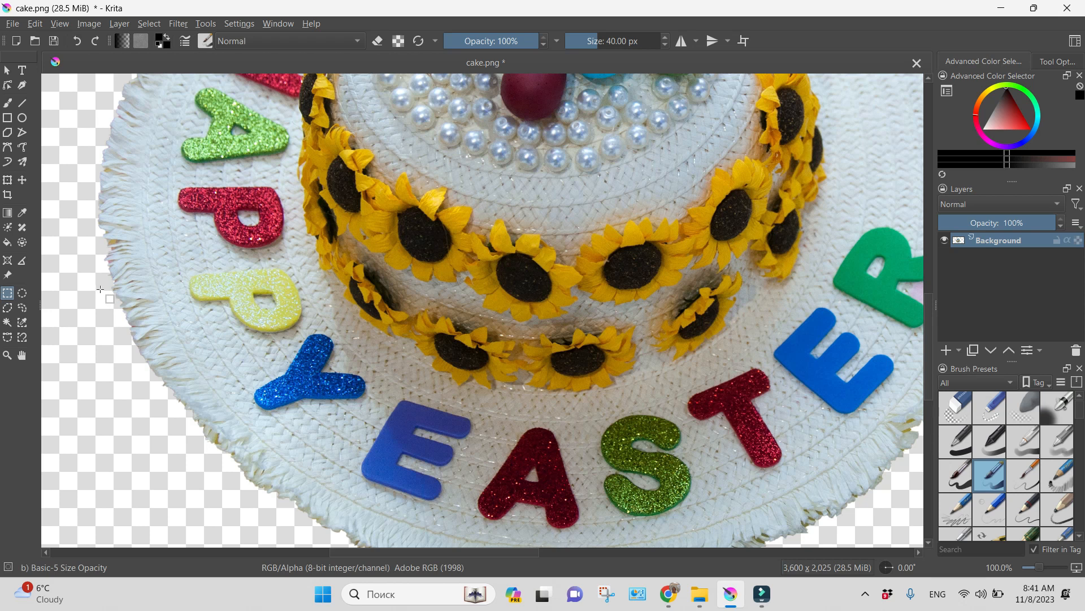
Trace a rough freehand selection around the blue letter E
click(23, 312)
drag(359, 466, 369, 447)
mouse_move(449, 436)
mouse_down()
mouse_move(415, 433)
mouse_move(444, 445)
mouse_up()
mouse_move(382, 487)
mouse_down()
mouse_move(360, 463)
mouse_move(375, 443)
mouse_up()
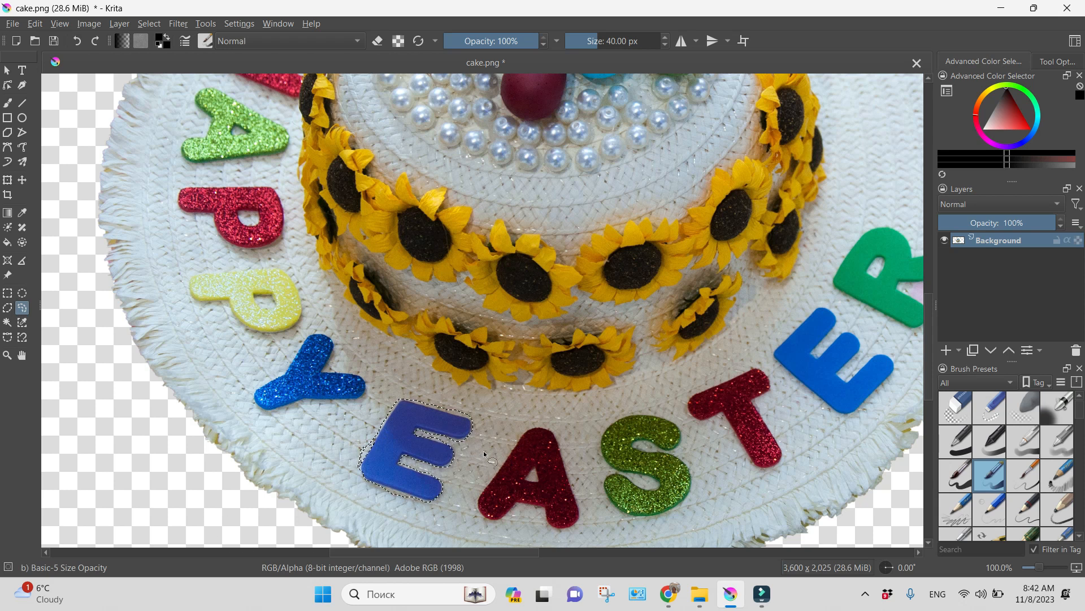
At 200% zoom, trim the E's selection edges with subtract strokes to fit the letter
scroll(486, 446, up, 2)
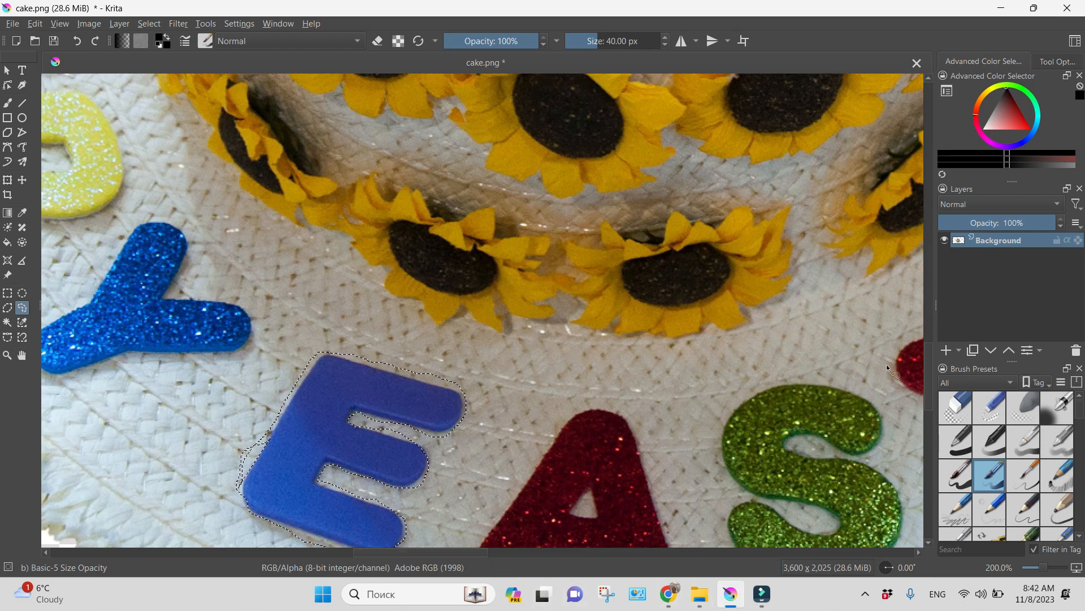
click(930, 353)
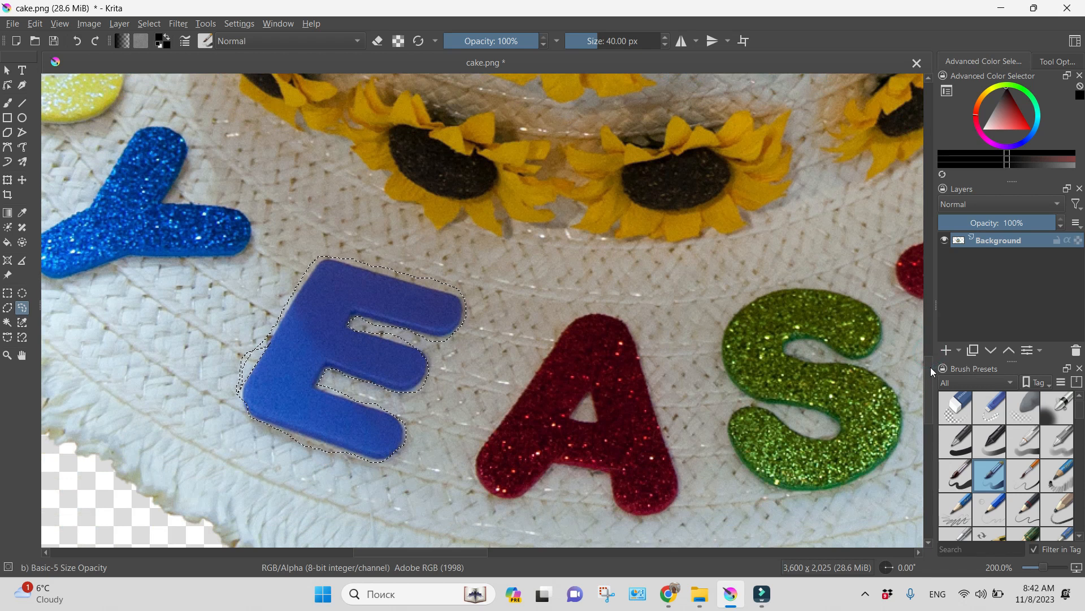
drag(931, 367, 931, 369)
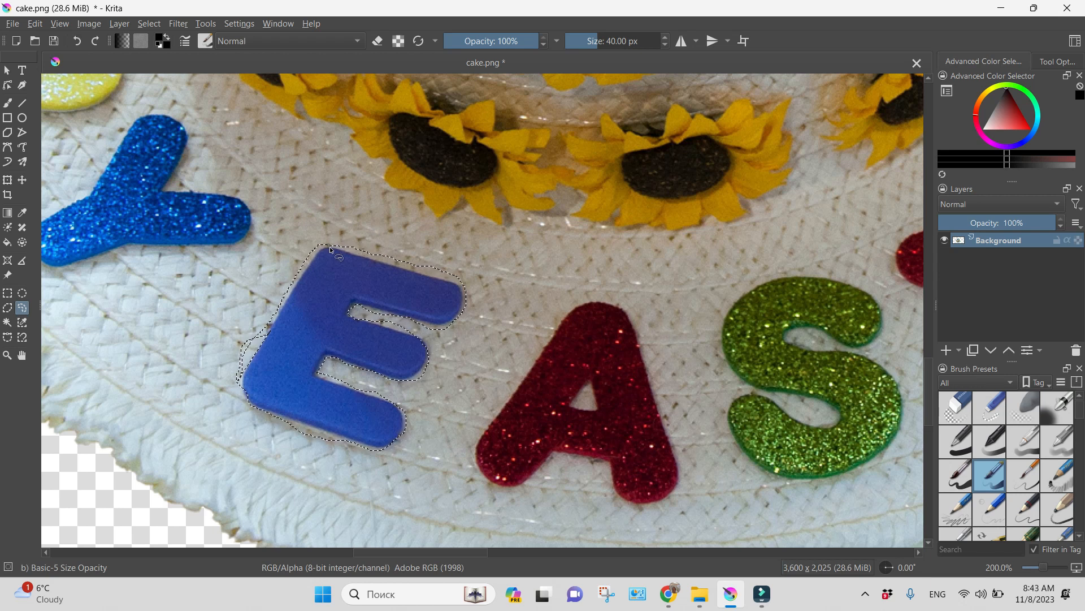
mouse_move(346, 256)
mouse_down()
mouse_move(454, 284)
mouse_move(400, 241)
mouse_move(326, 232)
mouse_move(316, 245)
mouse_move(338, 250)
mouse_up()
drag(339, 251, 340, 251)
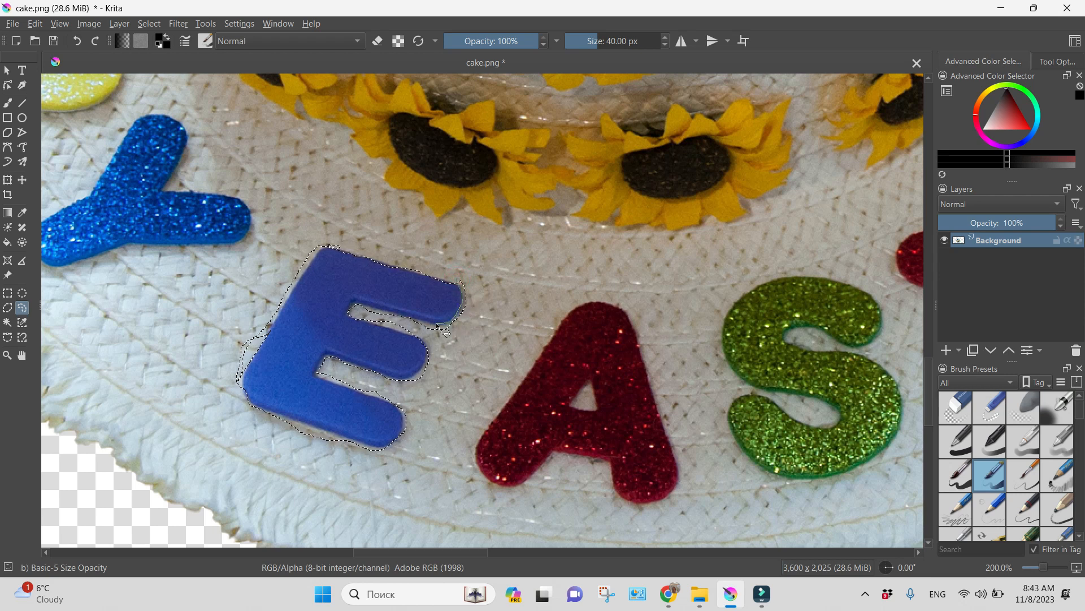
mouse_move(408, 316)
mouse_down()
mouse_move(391, 312)
mouse_move(465, 335)
mouse_up()
drag(374, 309, 425, 323)
mouse_move(324, 237)
mouse_down()
mouse_move(248, 362)
mouse_move(271, 247)
mouse_up()
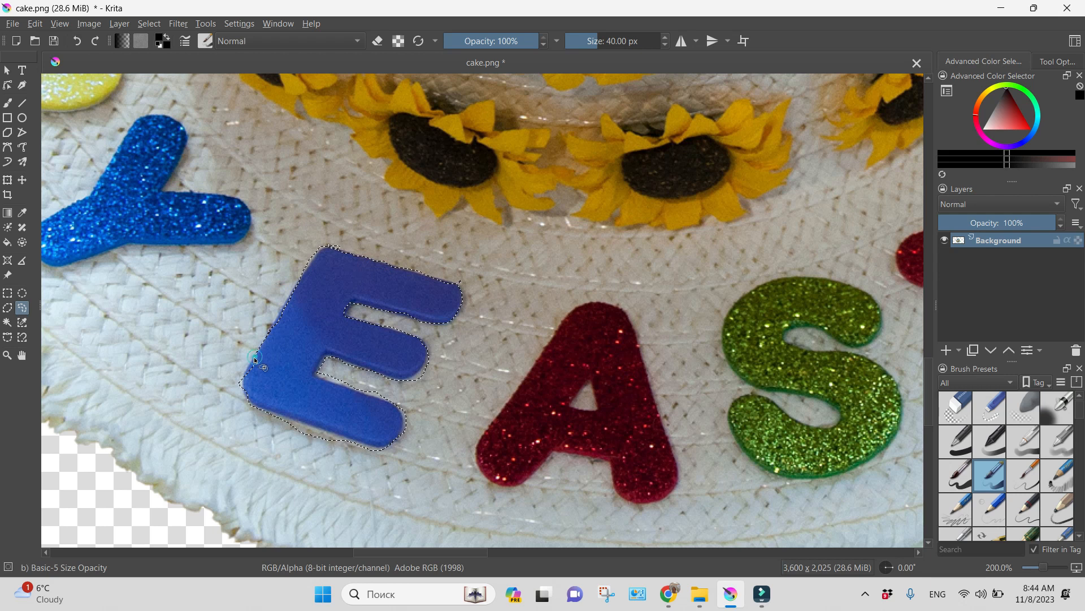
mouse_move(245, 383)
mouse_down()
mouse_move(253, 359)
mouse_move(273, 387)
mouse_move(238, 392)
mouse_up()
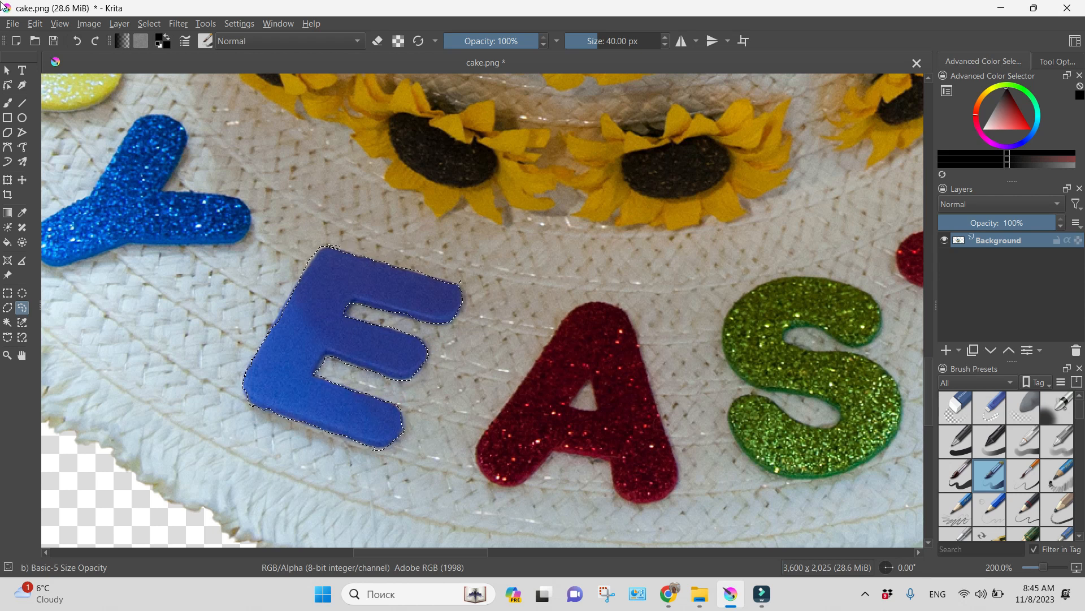
Copy the selected blue E and paste it as a new layer above Background
click(35, 23)
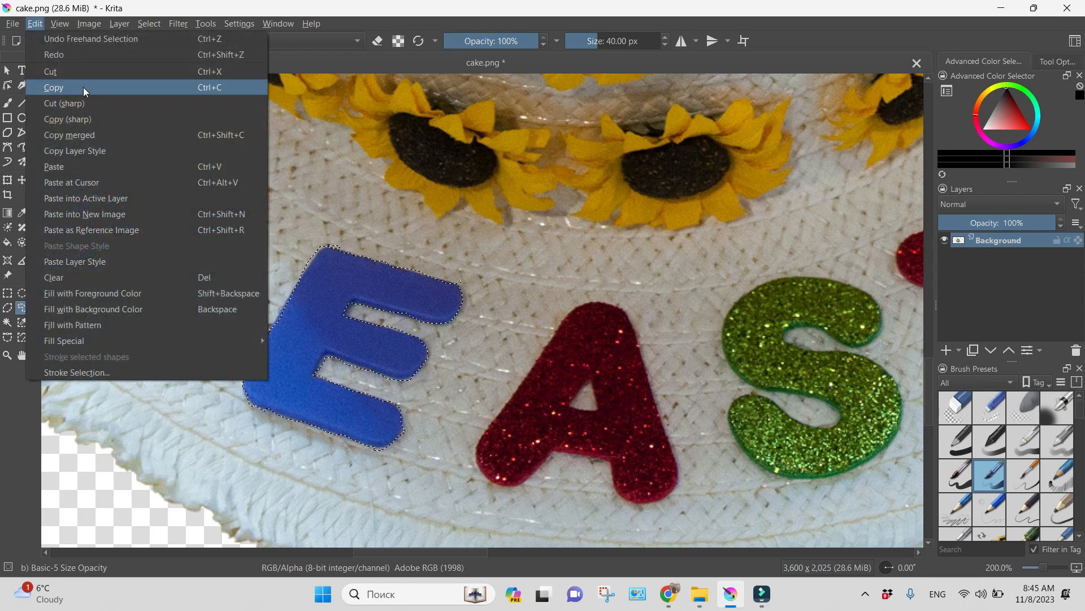
click(83, 87)
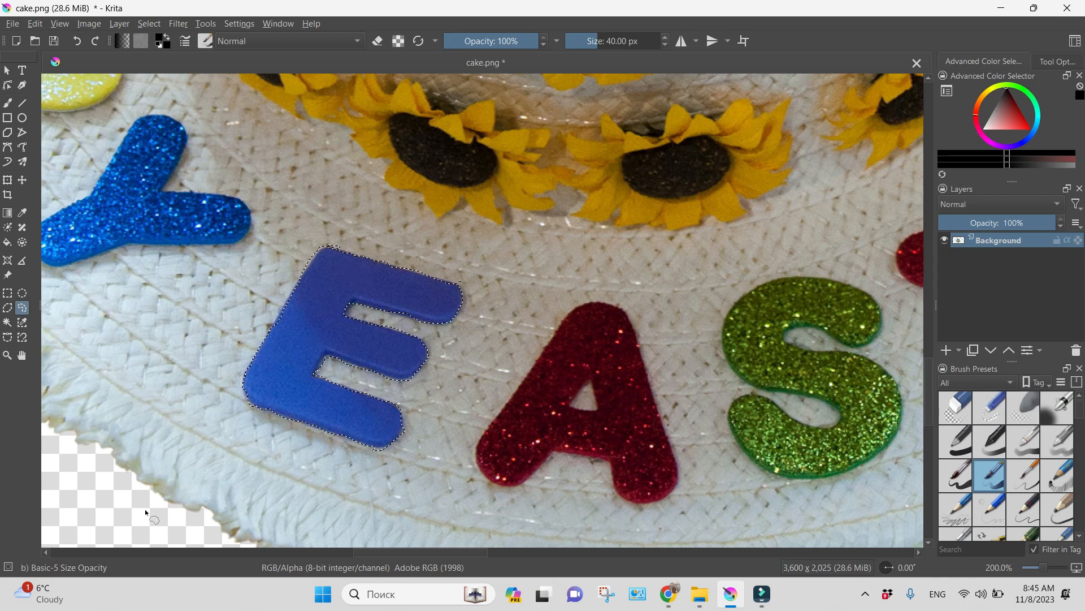
scroll(364, 445, up, 1)
scroll(364, 444, down, 4)
click(33, 25)
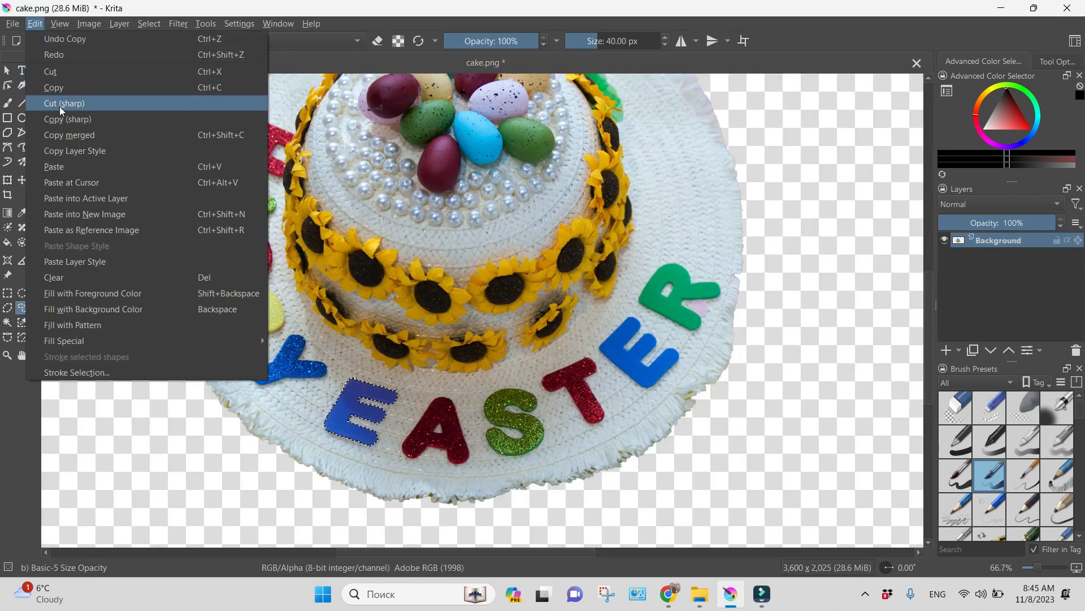
click(66, 166)
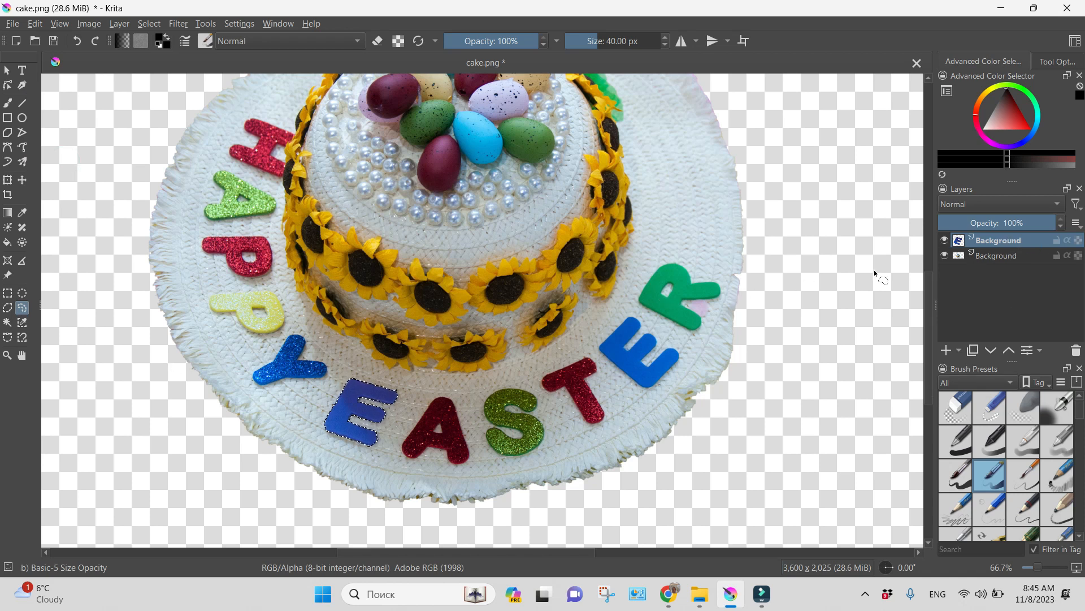
Drag the pasted E with the Transform tool into the canvas's lower-left corner
click(7, 181)
drag(364, 414, 171, 444)
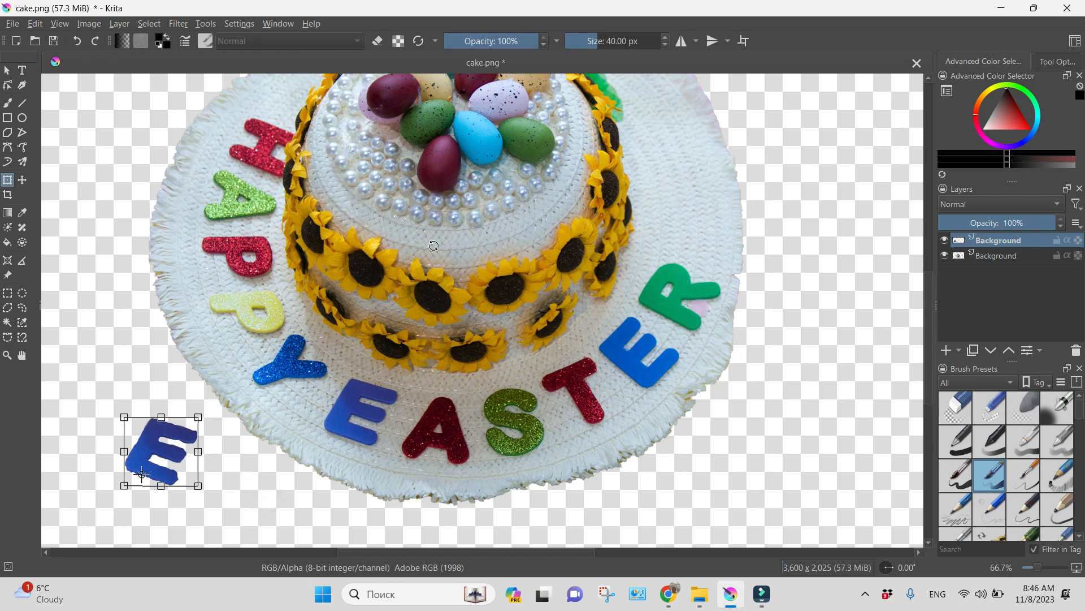
click(10, 24)
Create a new 2480 × 3508 document with a Lineart Green (#96f06e) background
click(28, 41)
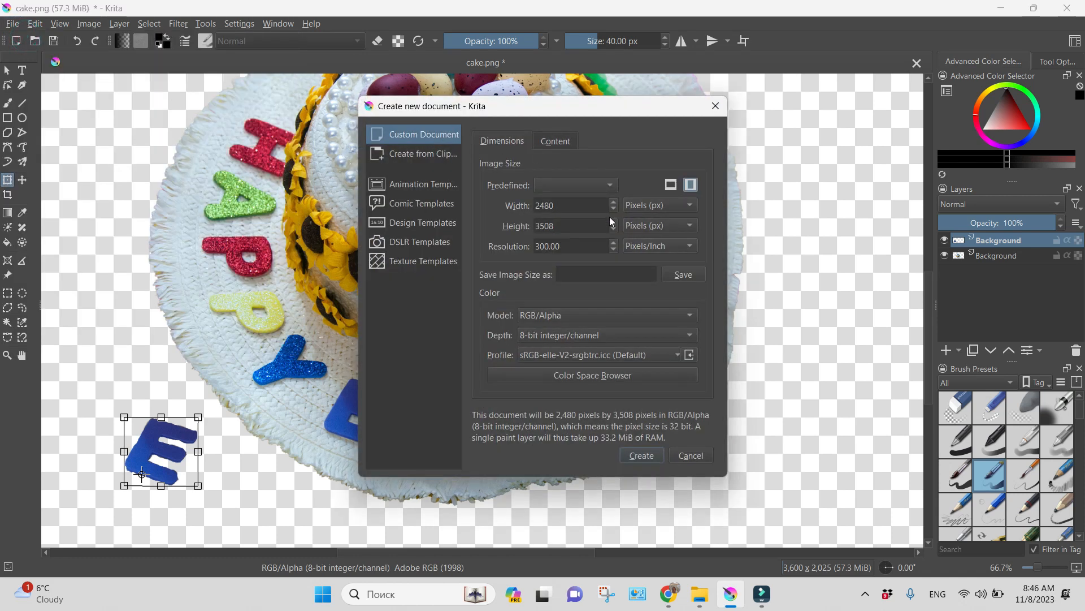
click(552, 141)
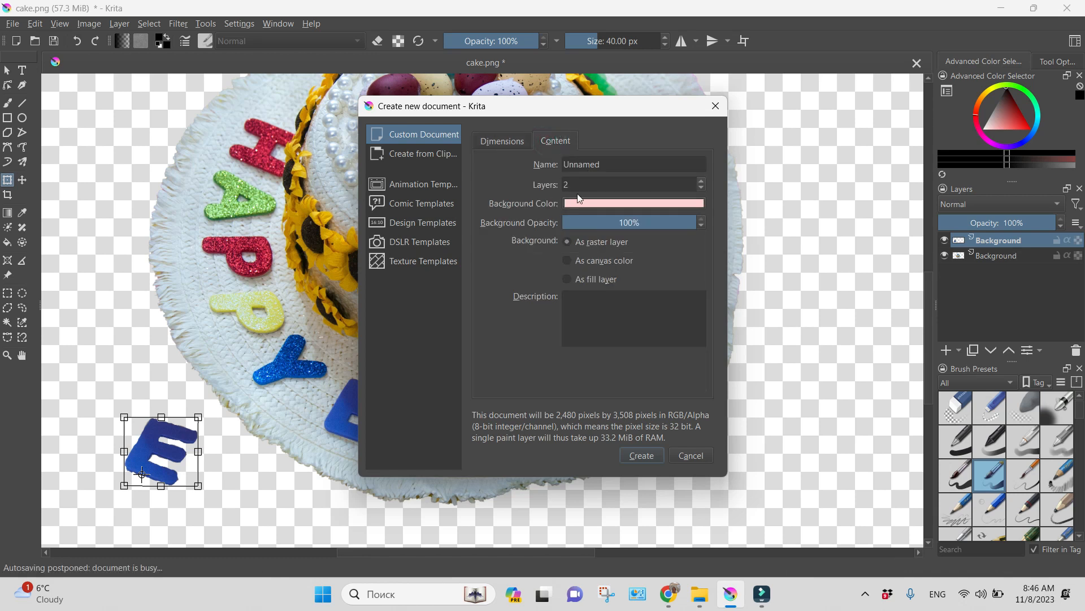
click(623, 202)
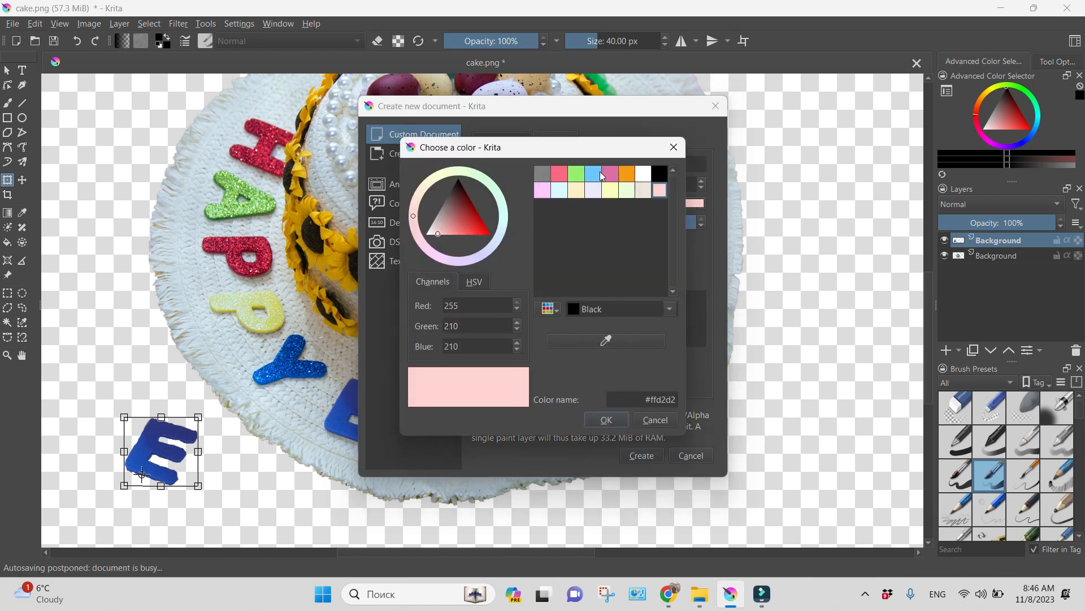
click(581, 178)
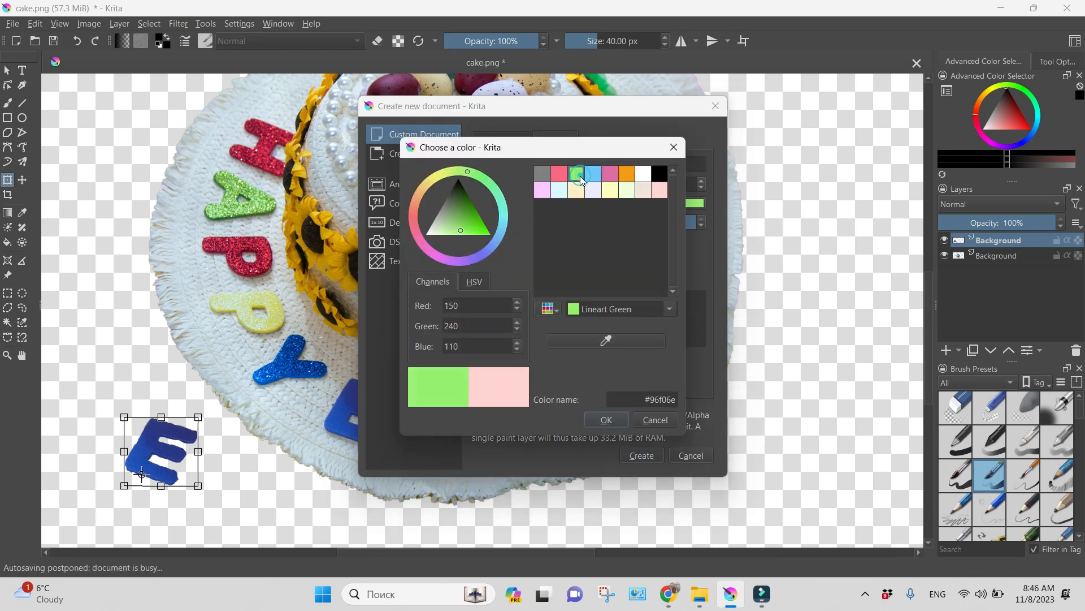
click(604, 419)
click(649, 457)
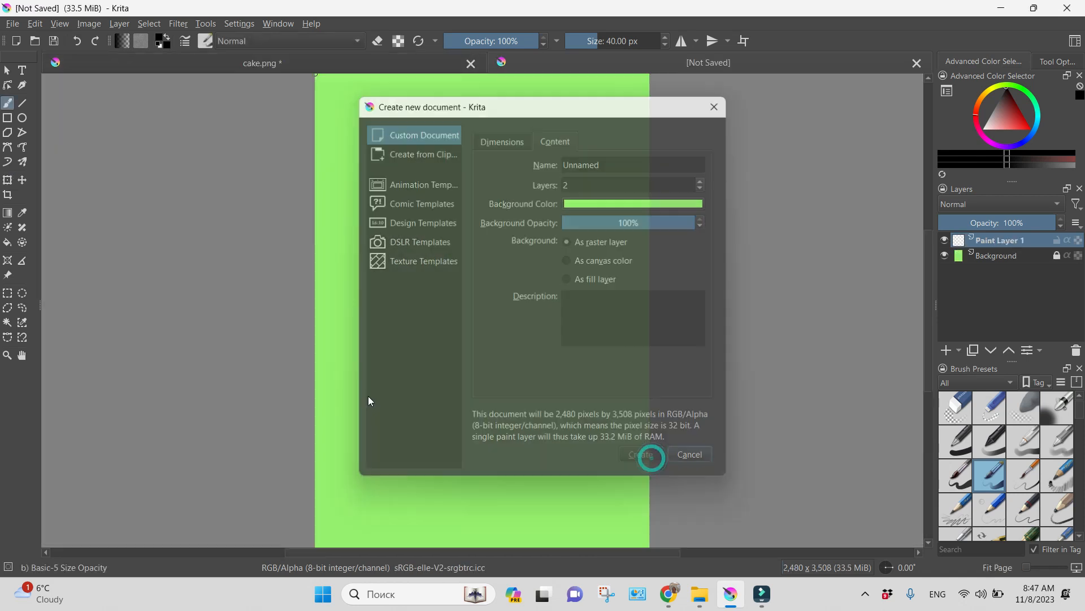
Paste the blue E as a new layer in the green document and zoom in on it
click(34, 24)
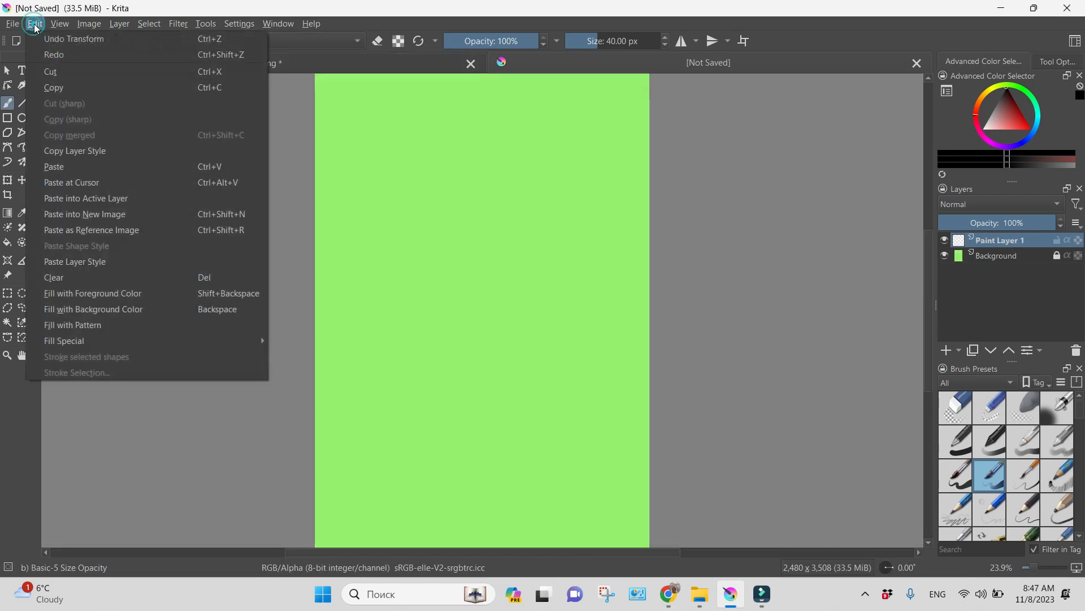
click(240, 171)
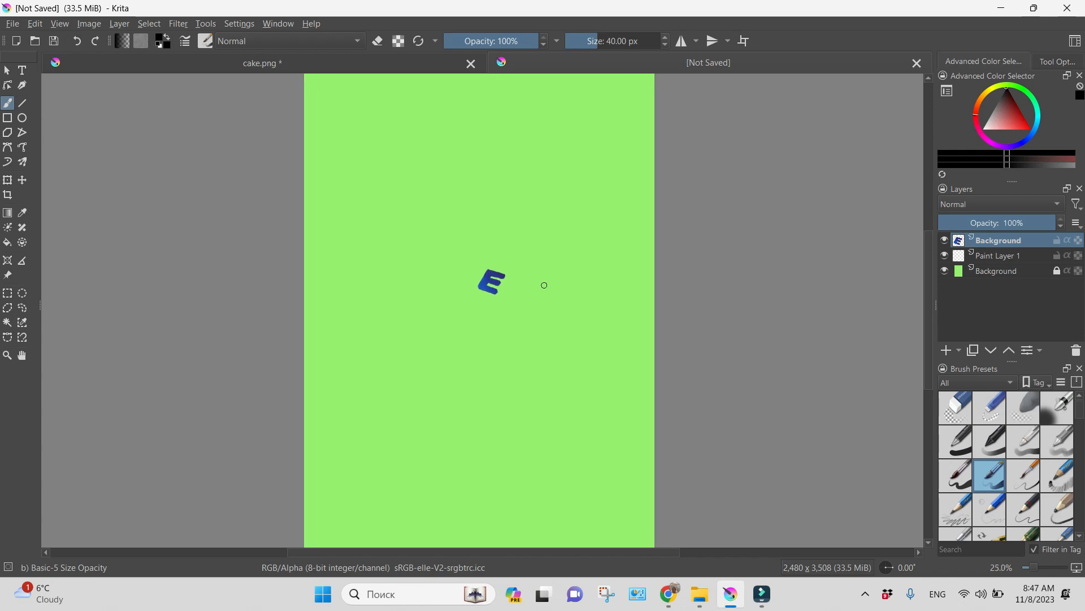
scroll(544, 286, up, 5)
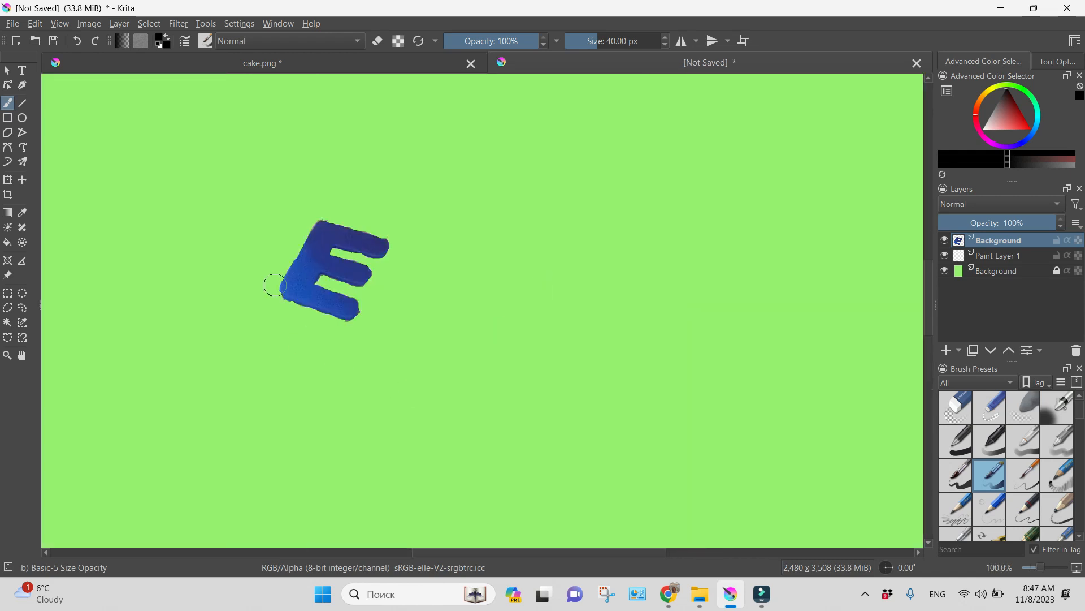